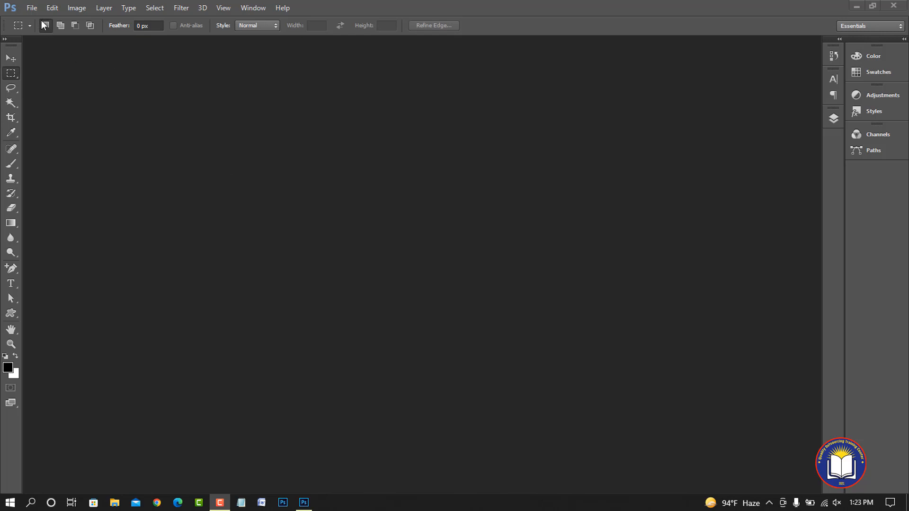
{"action": "left_click", "coordinate": [50, 9]}
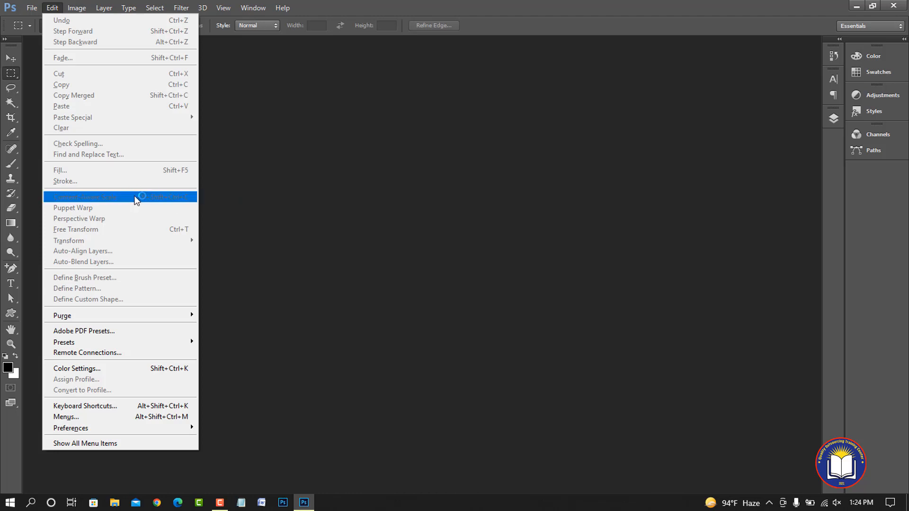
{"action": "left_click", "coordinate": [238, 202]}
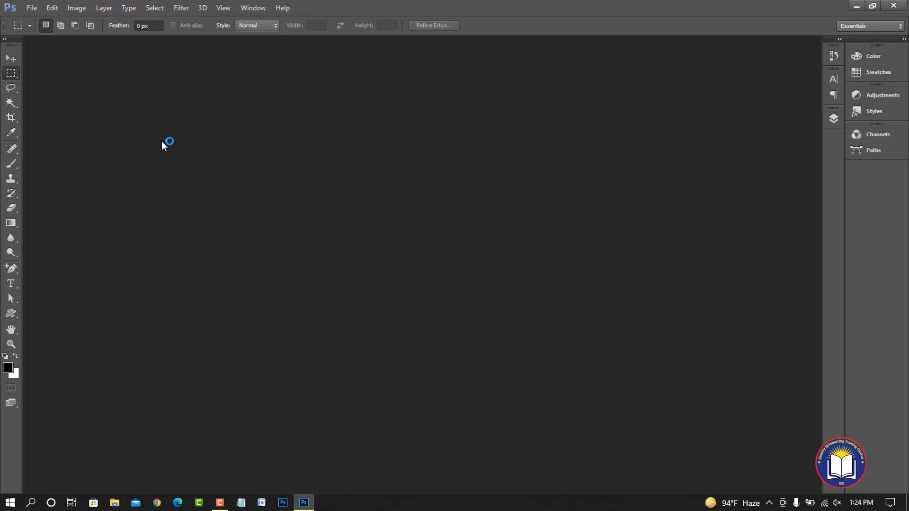
{"action": "left_click", "coordinate": [34, 10]}
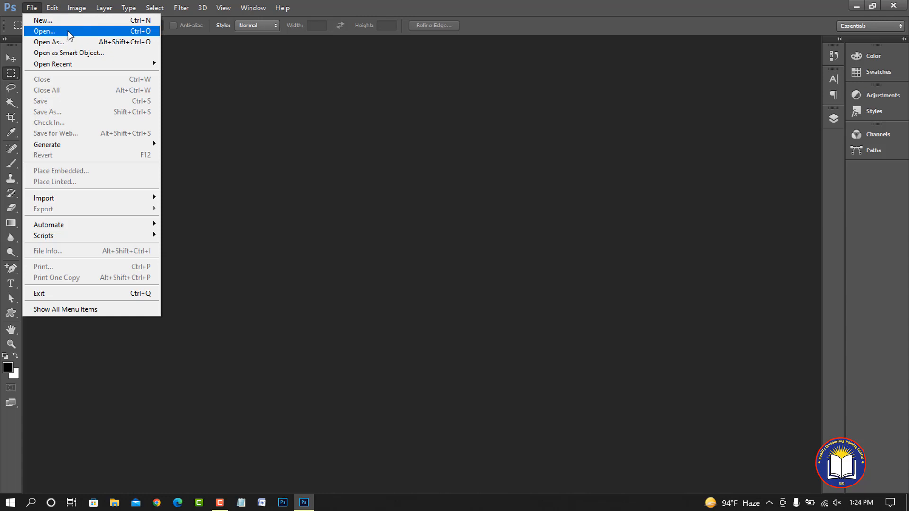
{"action": "left_click", "coordinate": [71, 34]}
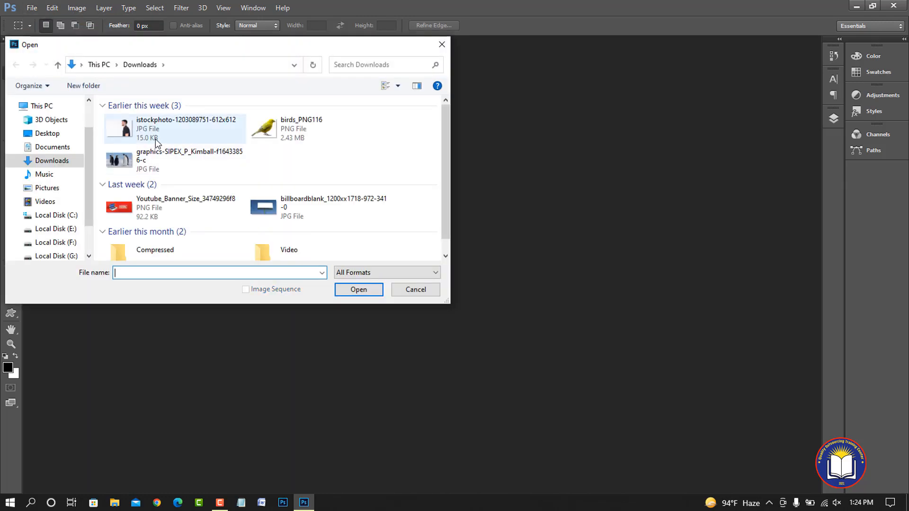
{"action": "left_click", "coordinate": [132, 127]}
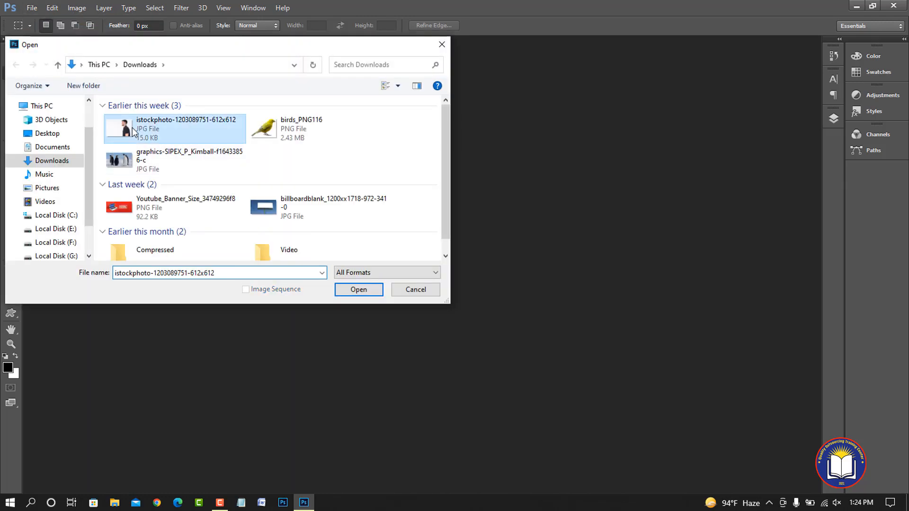
{"action": "left_click", "coordinate": [132, 163], "text": "ctrl"}
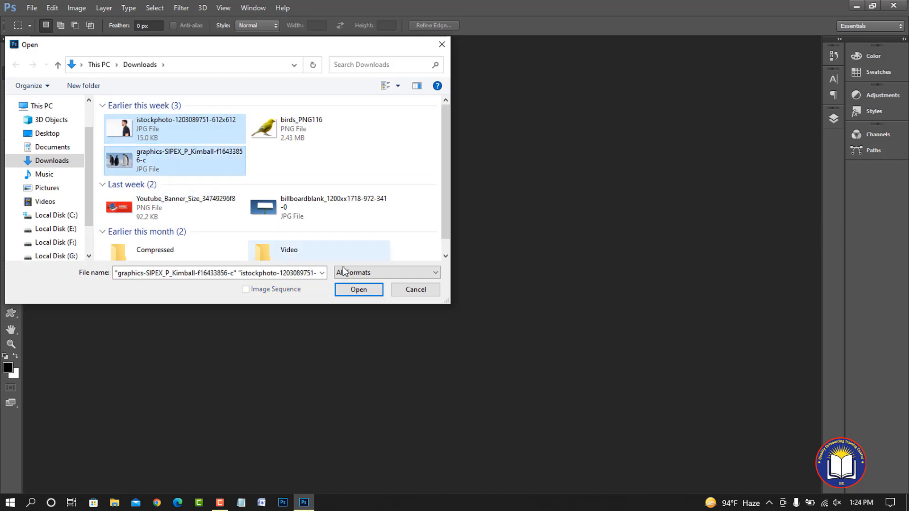
{"action": "left_click", "coordinate": [353, 291]}
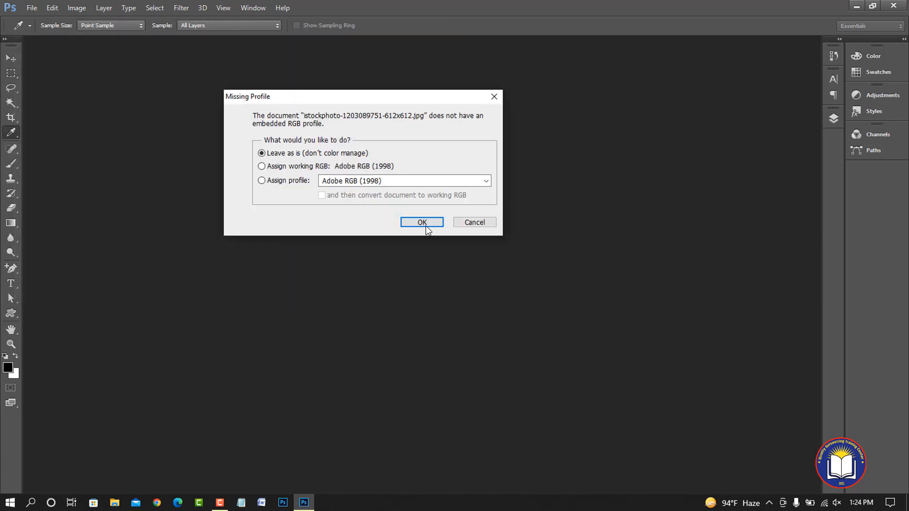
{"action": "left_click", "coordinate": [427, 226]}
{"action": "left_click", "coordinate": [416, 220]}
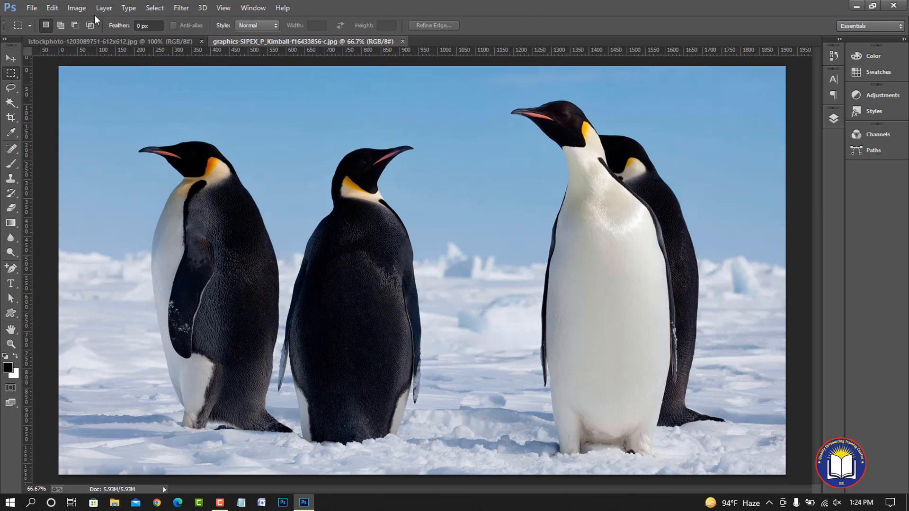
{"action": "left_click", "coordinate": [52, 8]}
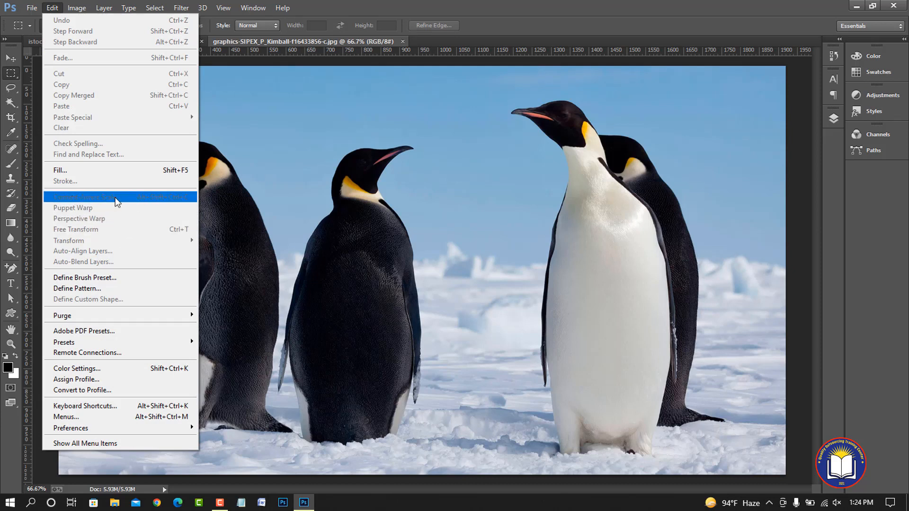
{"action": "mouse_move", "coordinate": [181, 7]}
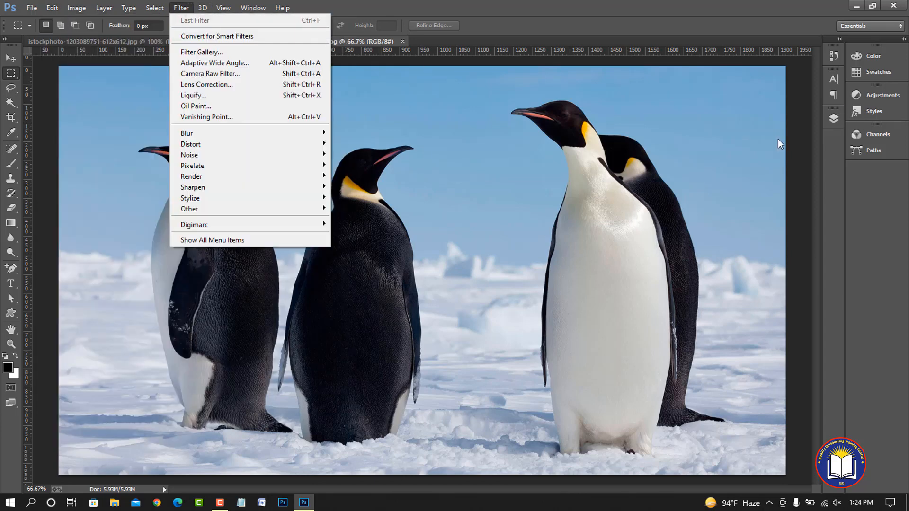
{"action": "left_click", "coordinate": [360, 43]}
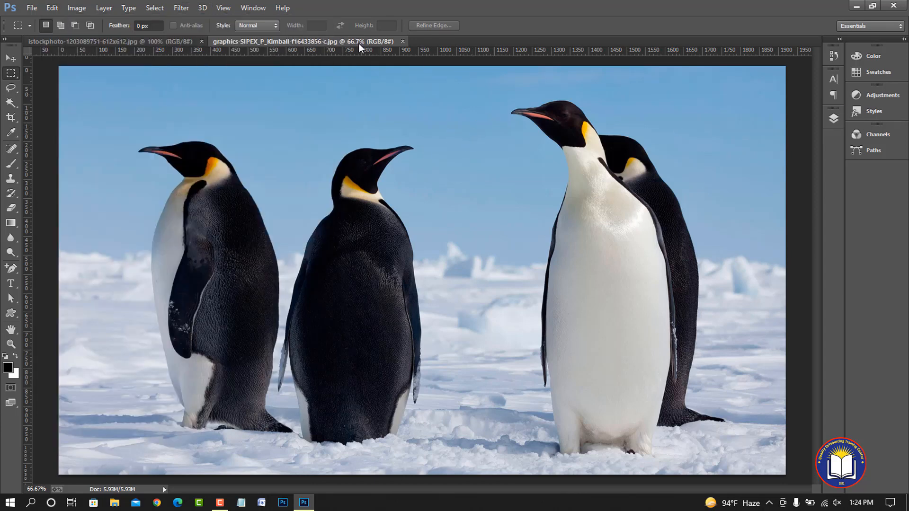
Unlock the Background layer in both the penguin photo and the photo of the man
{"action": "left_click", "coordinate": [834, 119]}
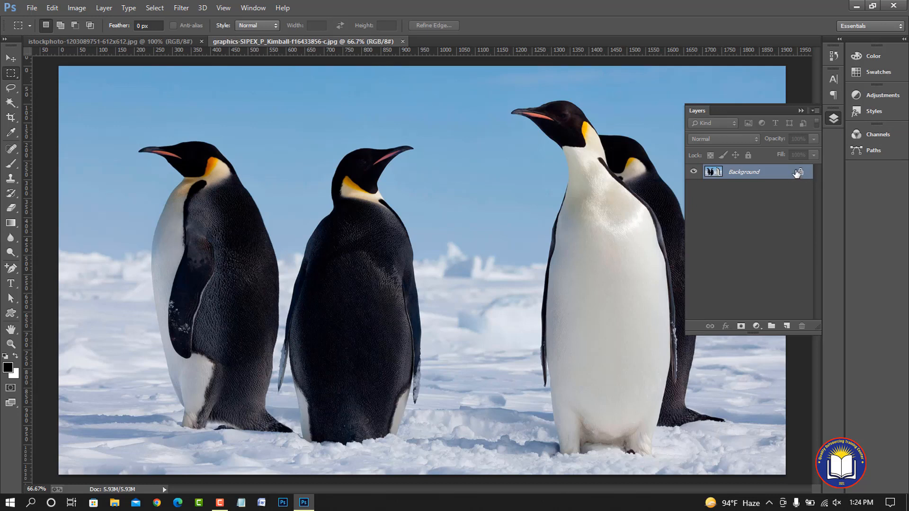
{"action": "left_click", "coordinate": [800, 174]}
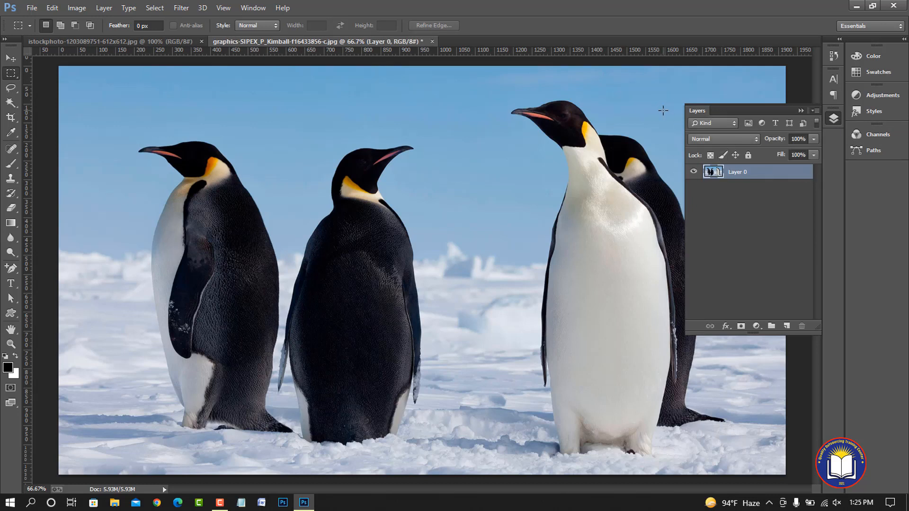
{"action": "left_click", "coordinate": [130, 42]}
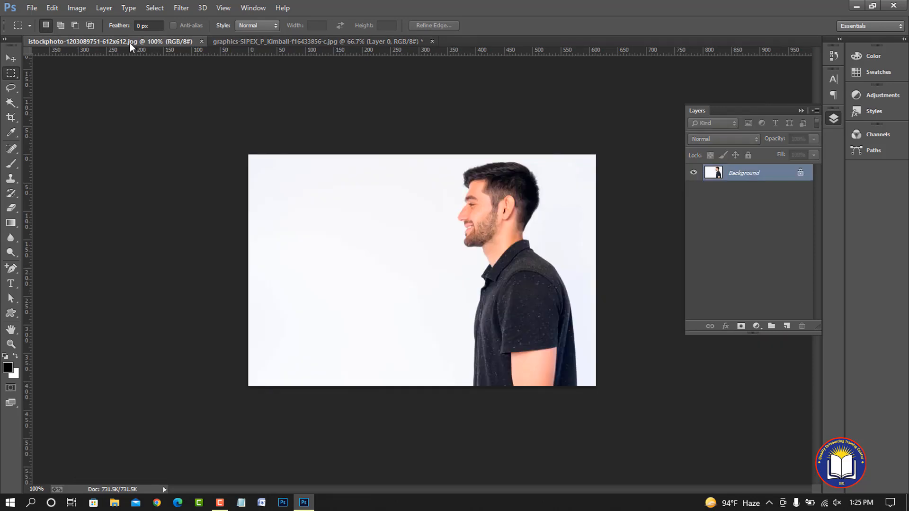
{"action": "left_click", "coordinate": [801, 173]}
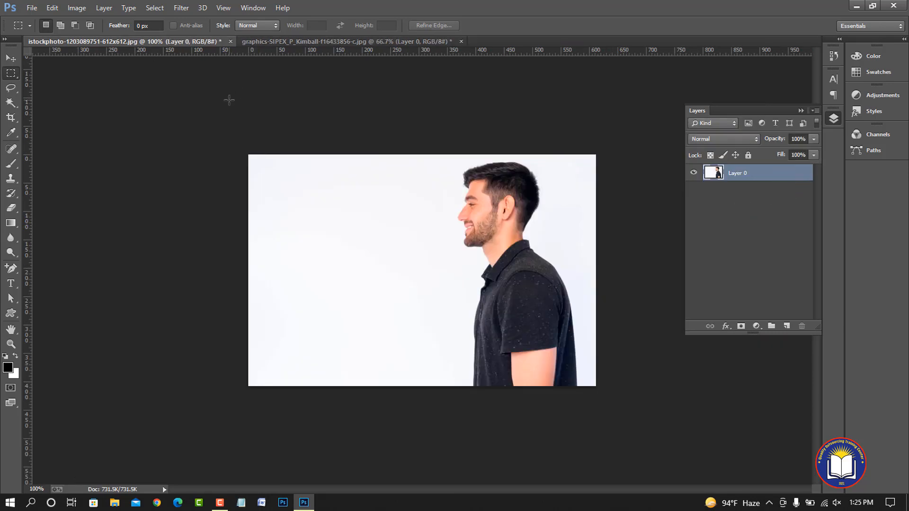
Try narrowing the man's photo to under half its width from the right edge with Content-Aware Scale, and undo it
{"action": "left_click", "coordinate": [52, 8]}
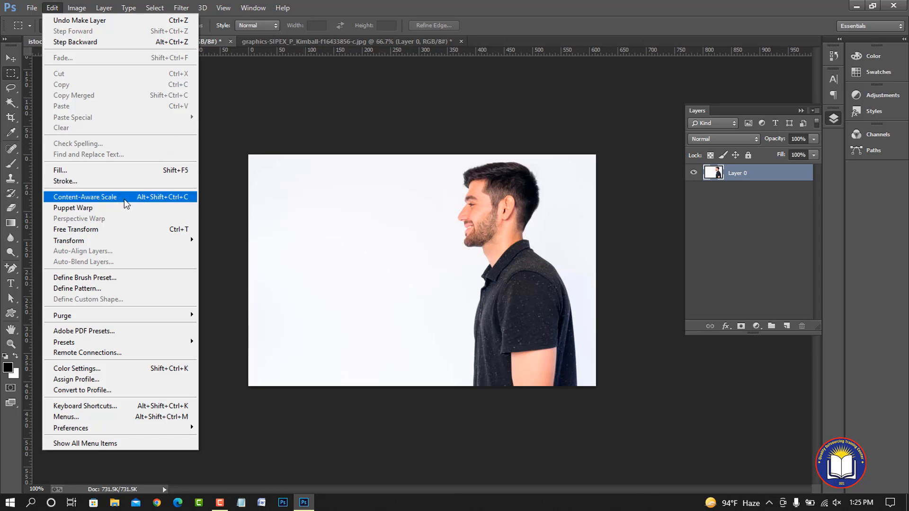
{"action": "left_click", "coordinate": [94, 197]}
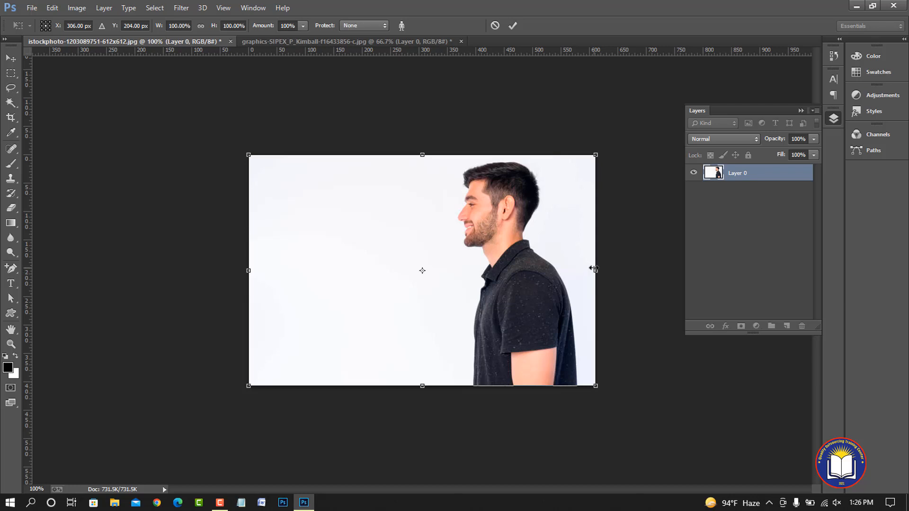
{"action": "left_click_drag", "start_coordinate": [591, 272], "coordinate": [393, 278]}
{"action": "left_click", "coordinate": [513, 26]}
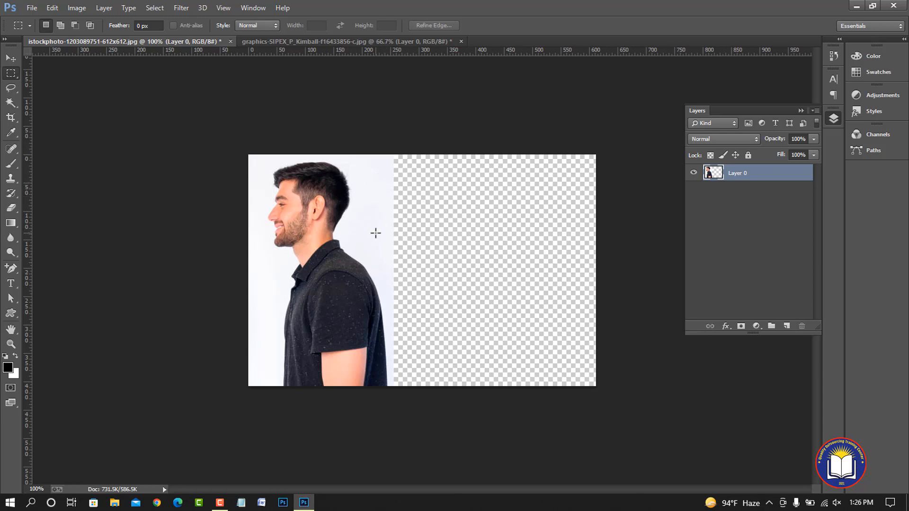
{"action": "key", "text": "ctrl+z"}
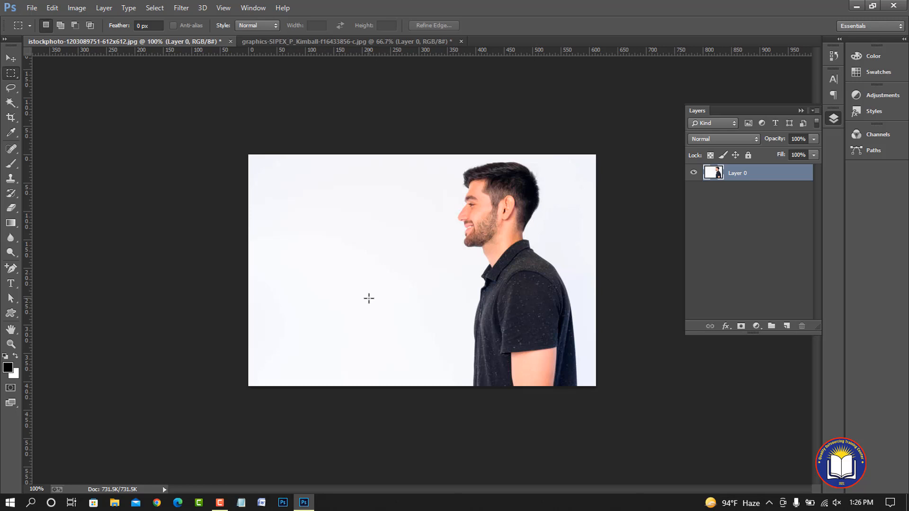
Narrow the man's photo from its left edge to about 340 px wide with Content-Aware Scale and commit it
{"action": "left_click", "coordinate": [78, 10]}
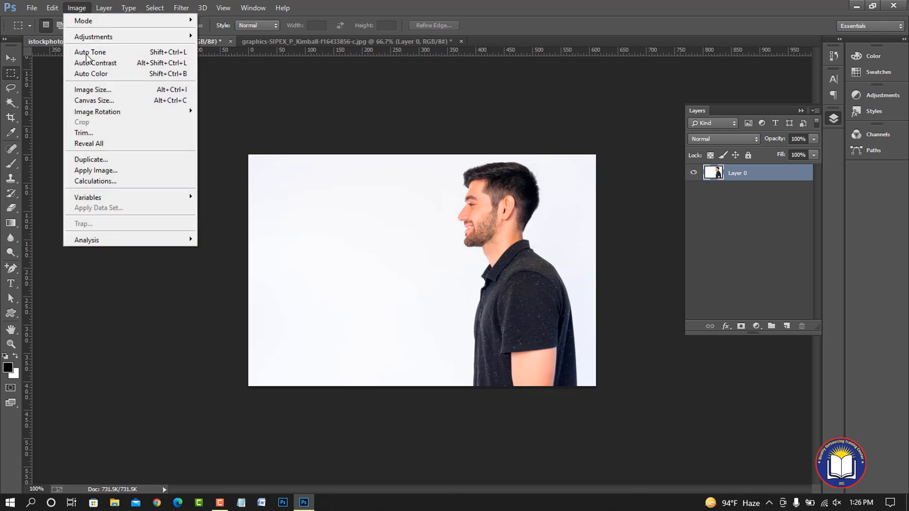
{"action": "mouse_move", "coordinate": [52, 8]}
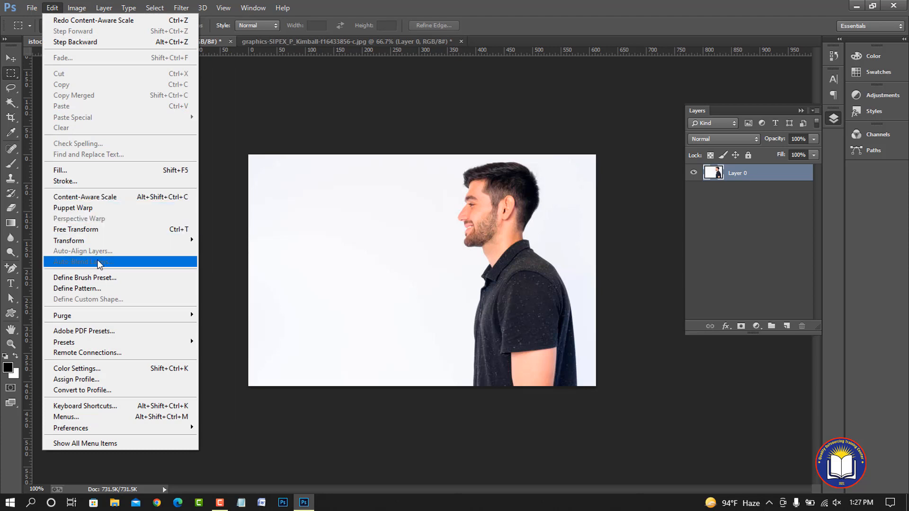
{"action": "left_click", "coordinate": [118, 196]}
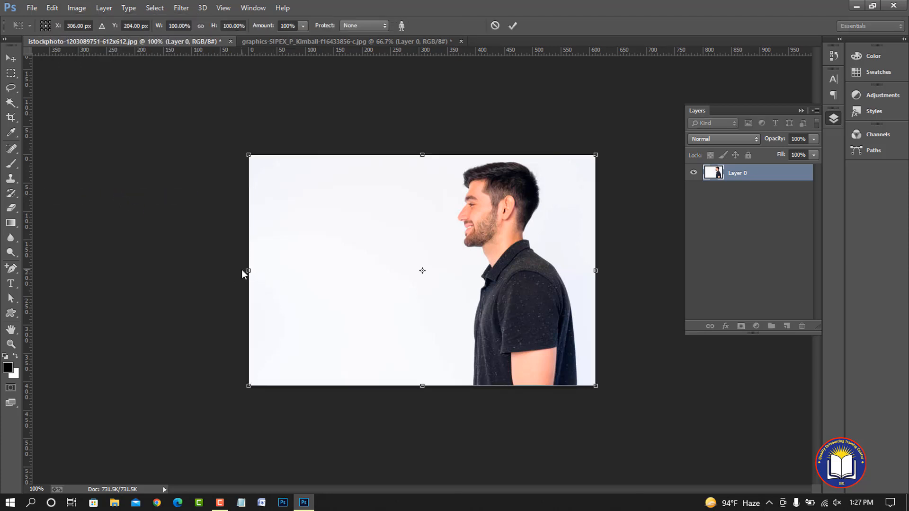
{"action": "left_click_drag", "start_coordinate": [249, 271], "coordinate": [403, 283]}
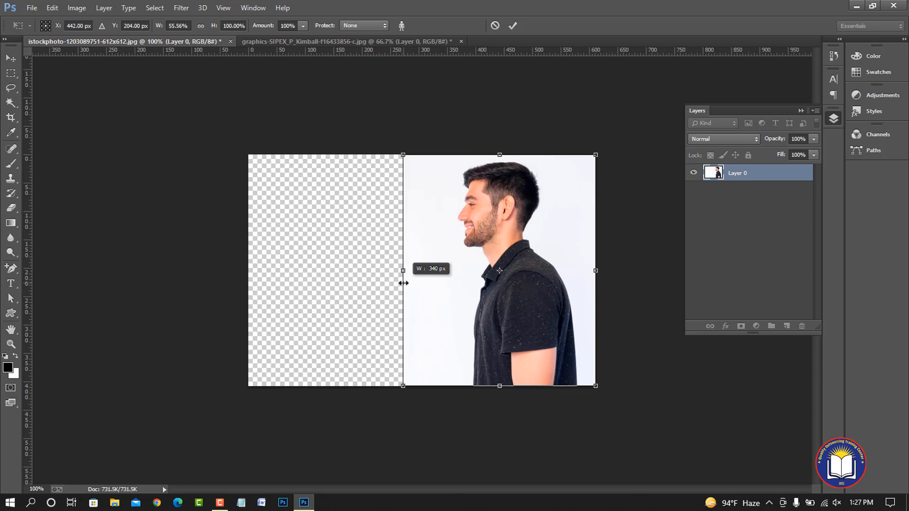
{"action": "left_click", "coordinate": [513, 26]}
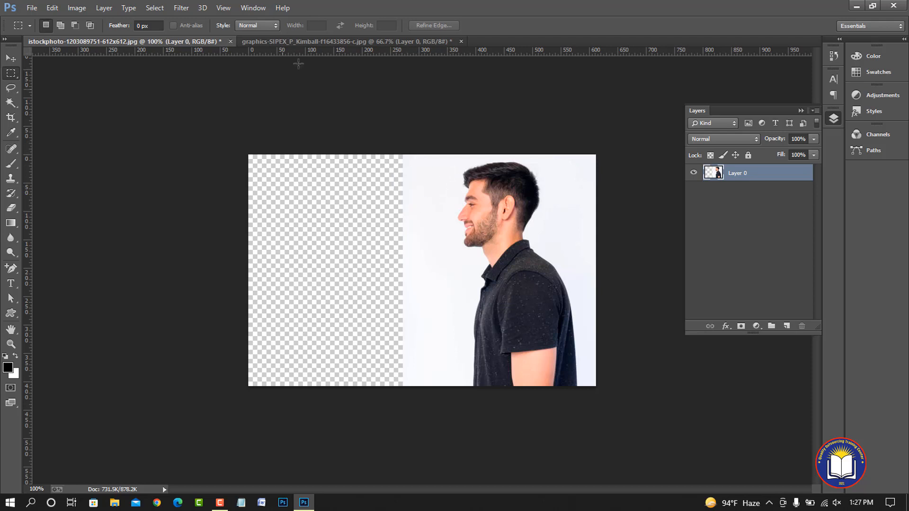
Stretch the penguin photo past the canvas's right edge to about 107% width with Content-Aware Scale and commit it
{"action": "left_click", "coordinate": [306, 40]}
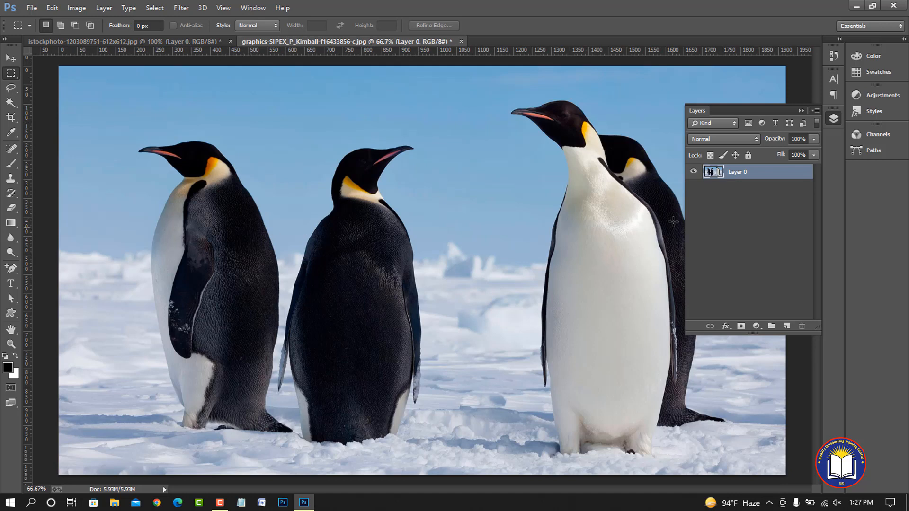
{"action": "left_click", "coordinate": [800, 110]}
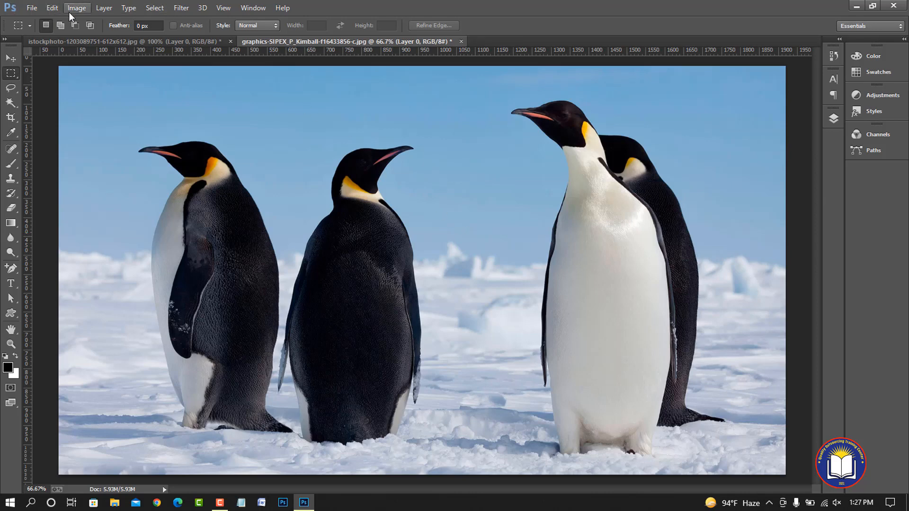
{"action": "left_click", "coordinate": [56, 8]}
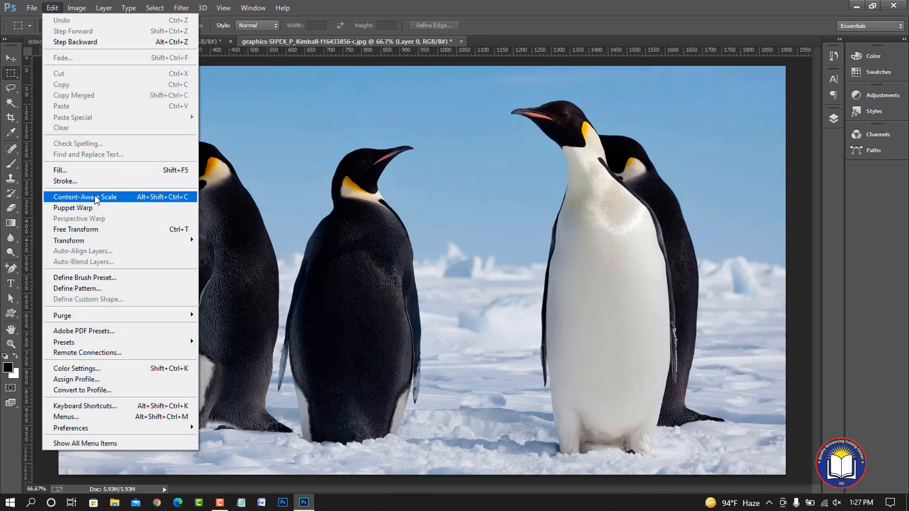
{"action": "left_click", "coordinate": [95, 196]}
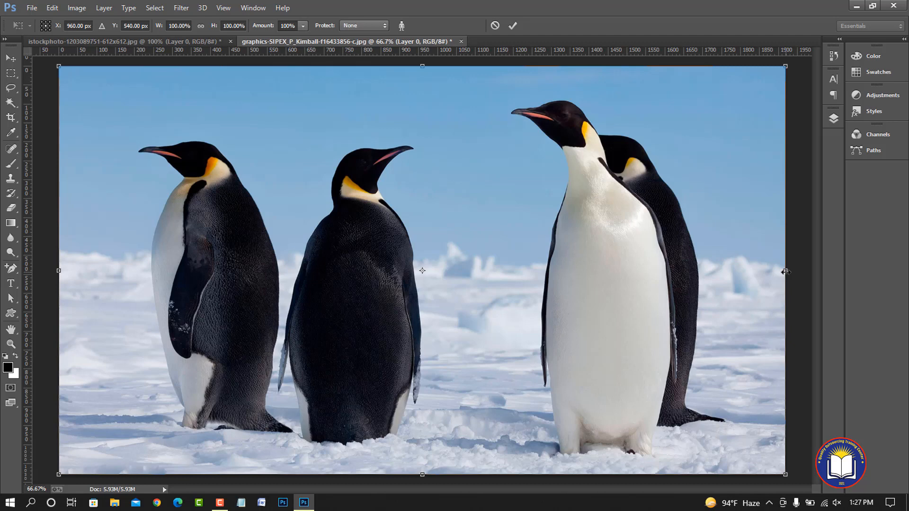
{"action": "left_click_drag", "start_coordinate": [786, 272], "coordinate": [864, 333]}
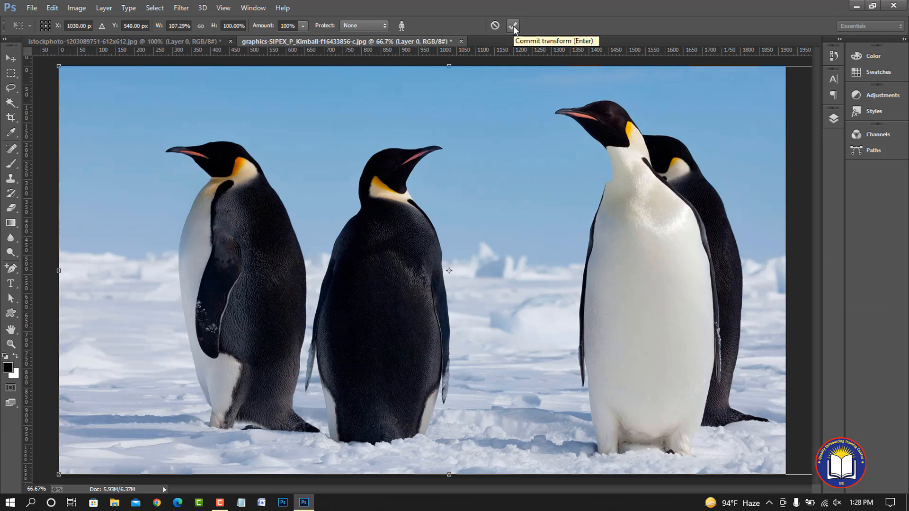
{"action": "left_click", "coordinate": [514, 26]}
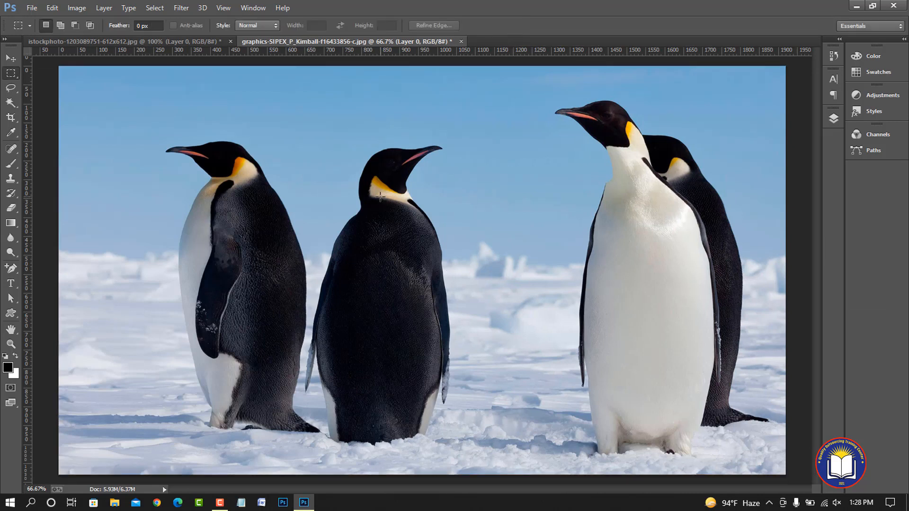